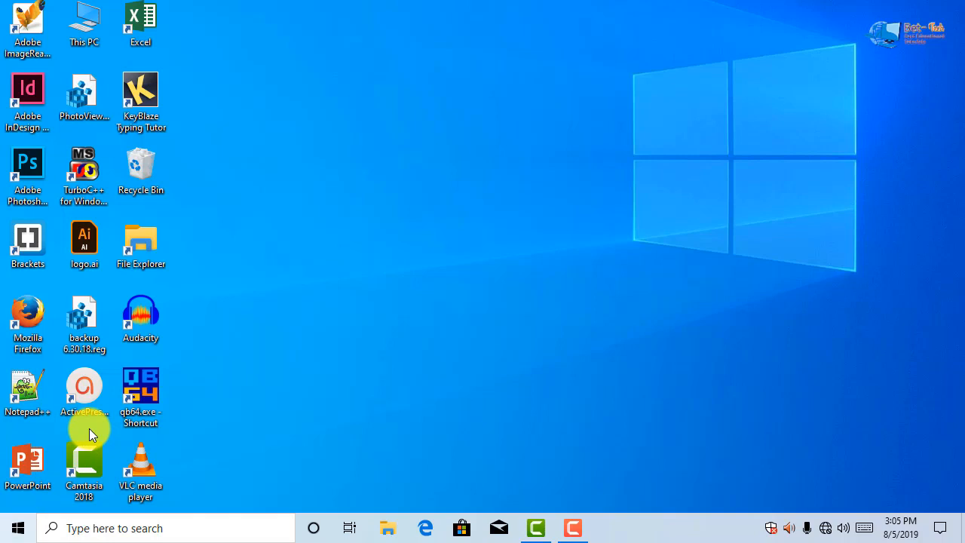
Search Windows Settings for "screen saver" and open the result for turning the screen saver on or off.
{"action": "key", "text": "super"}
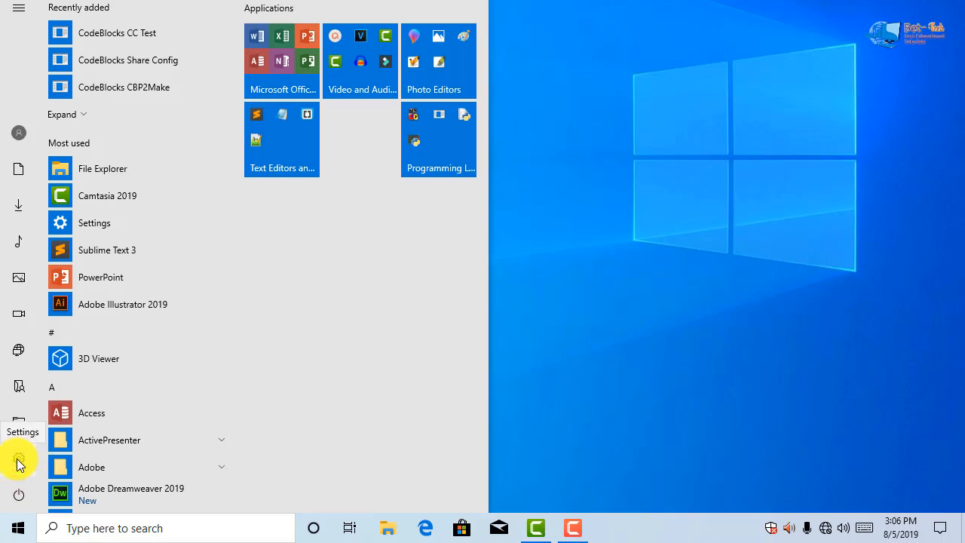
{"action": "left_click", "coordinate": [19, 460]}
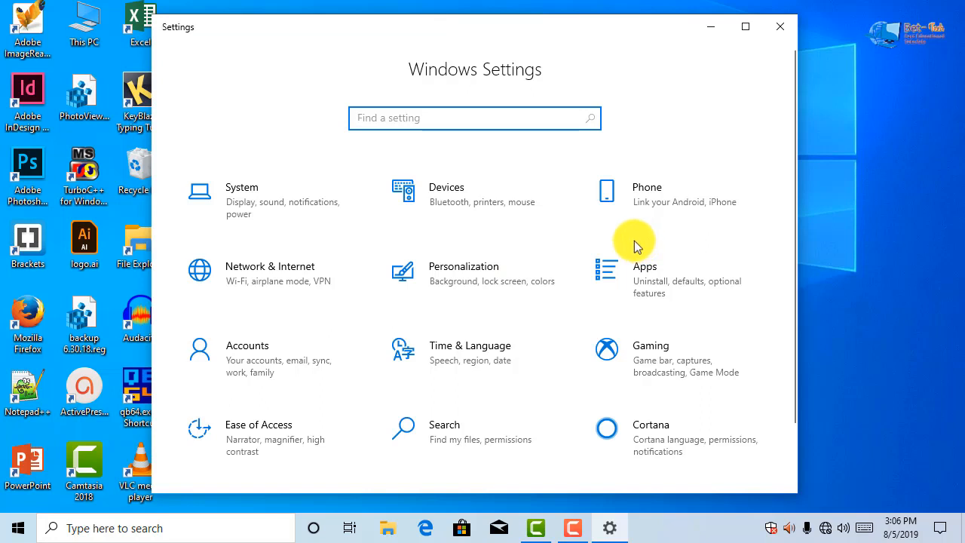
{"action": "left_click", "coordinate": [469, 123]}
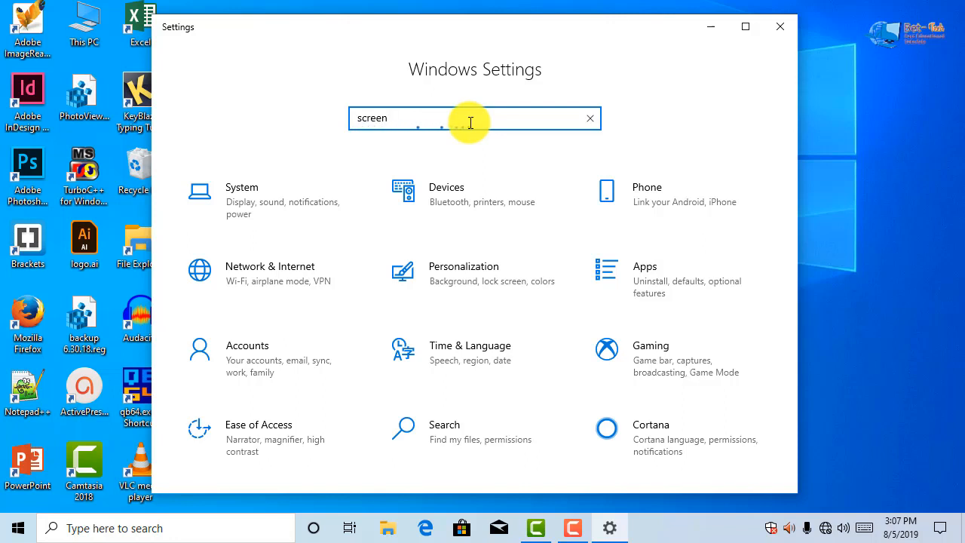
{"action": "type", "text": "saver"}
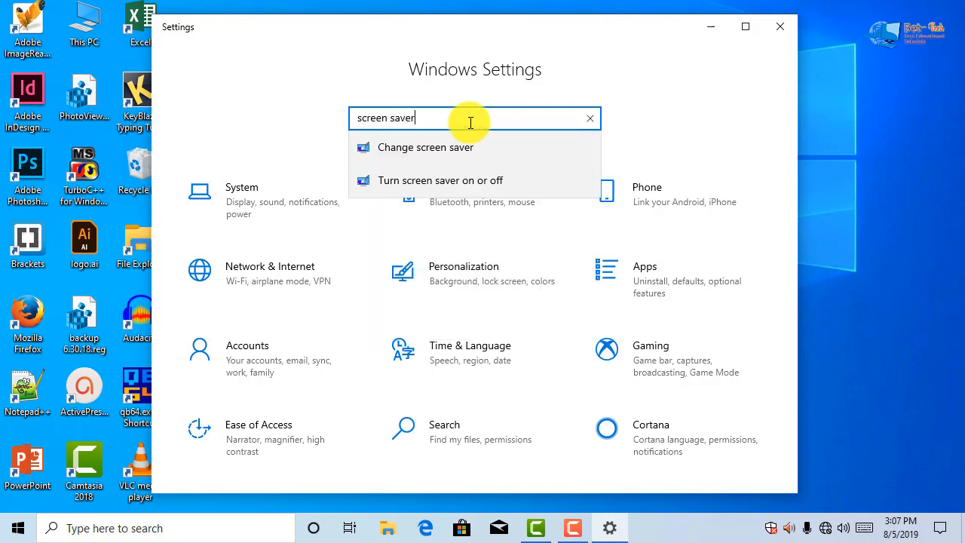
{"action": "left_click", "coordinate": [489, 177]}
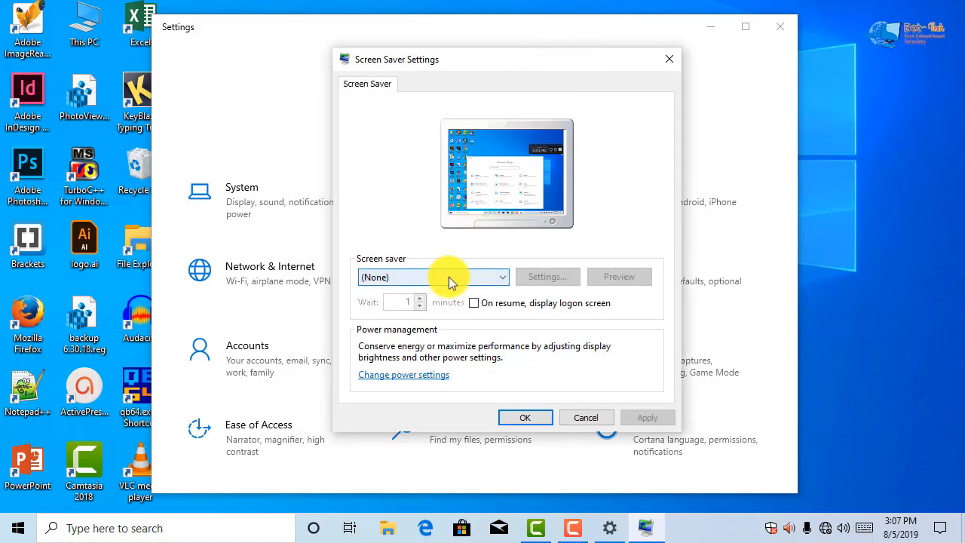
Choose the 3D Text screen saver and set its wait time to 1 minute.
{"action": "left_click", "coordinate": [473, 282]}
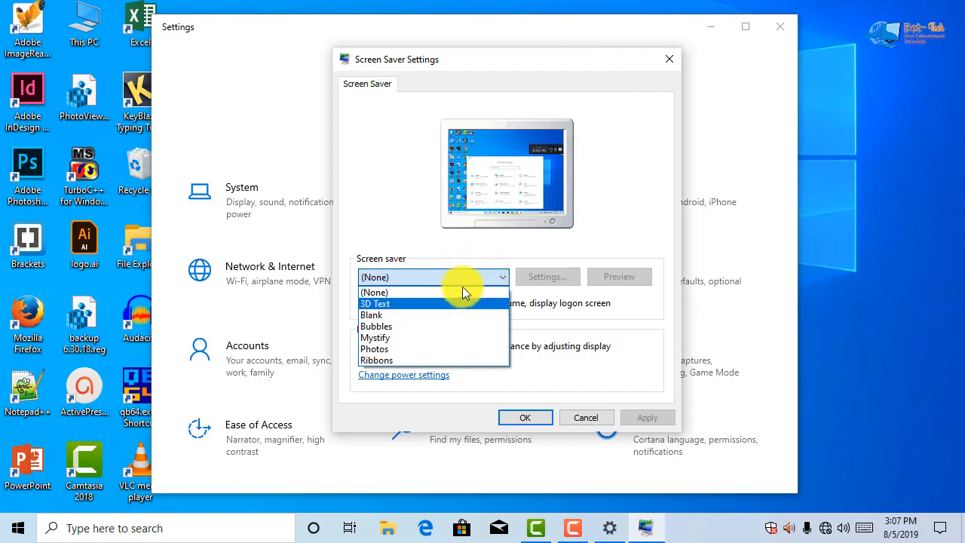
{"action": "left_click", "coordinate": [423, 301]}
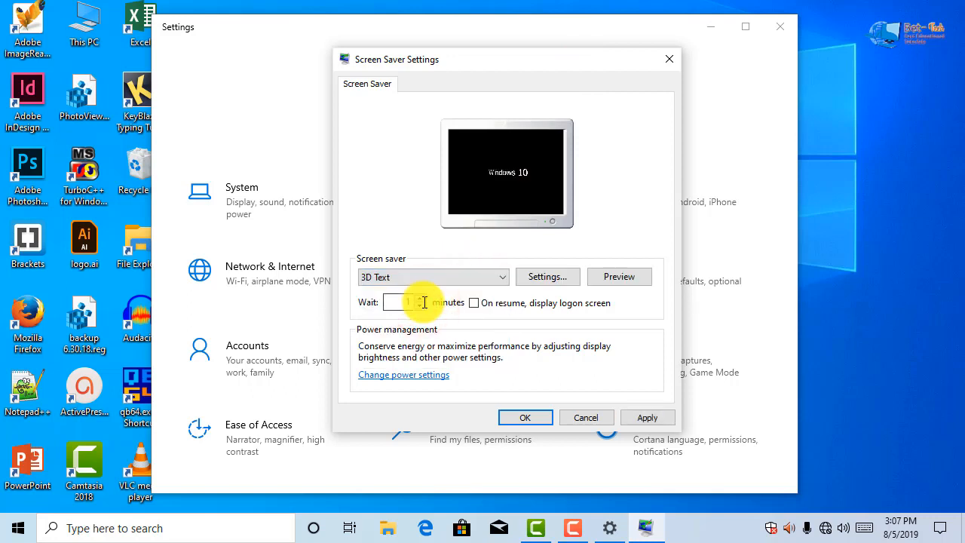
{"action": "left_click", "coordinate": [414, 302]}
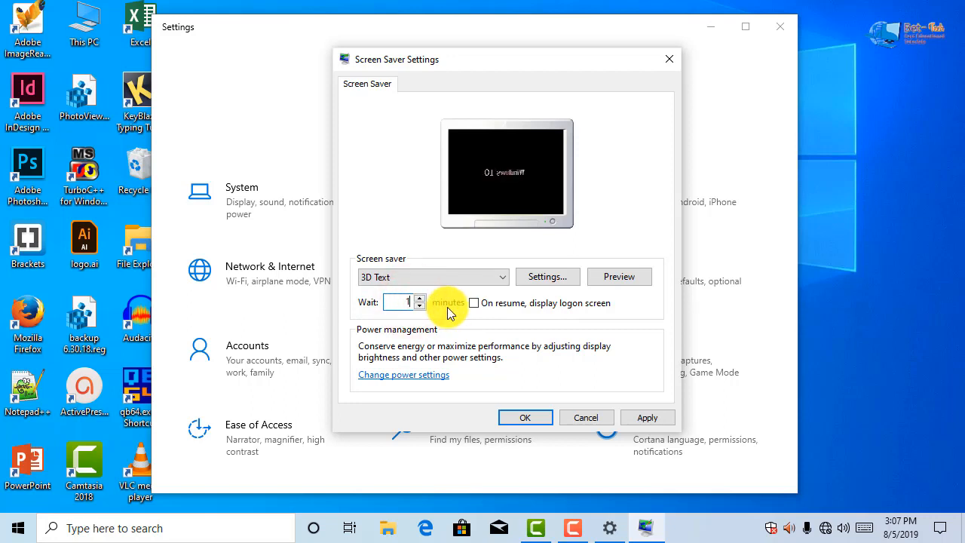
{"action": "key", "text": "BackSpace"}
{"action": "type", "text": "2"}
{"action": "key", "text": "BackSpace"}
{"action": "type", "text": "1"}
Open the 3D Text screen saver's settings and replace its custom text with "Bet-Tech".
{"action": "left_click", "coordinate": [544, 277]}
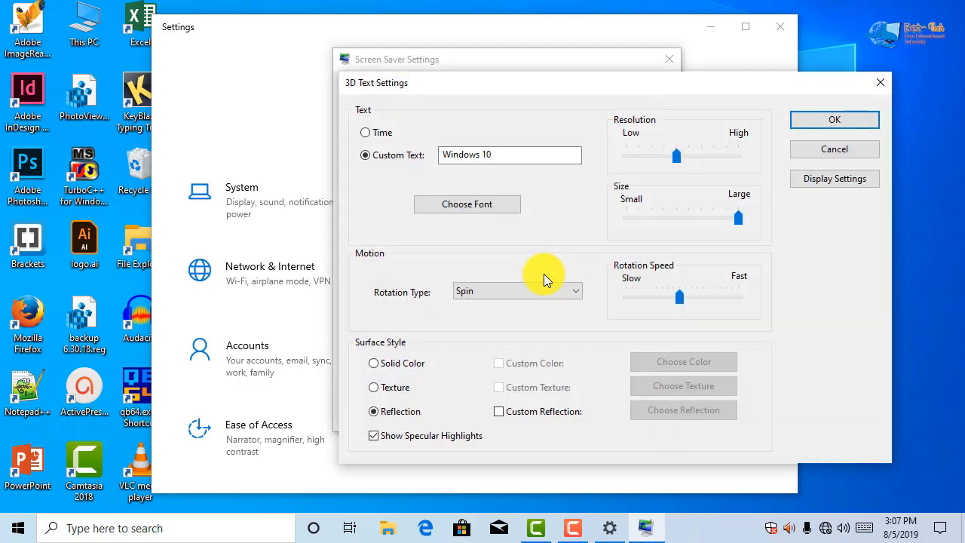
{"action": "left_click", "coordinate": [481, 156]}
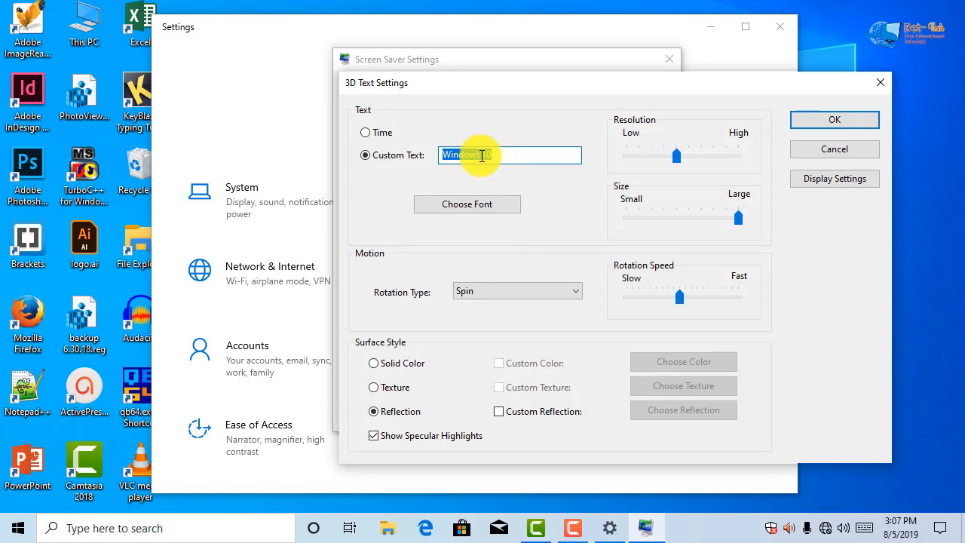
{"action": "type", "text": "Bet-Tech"}
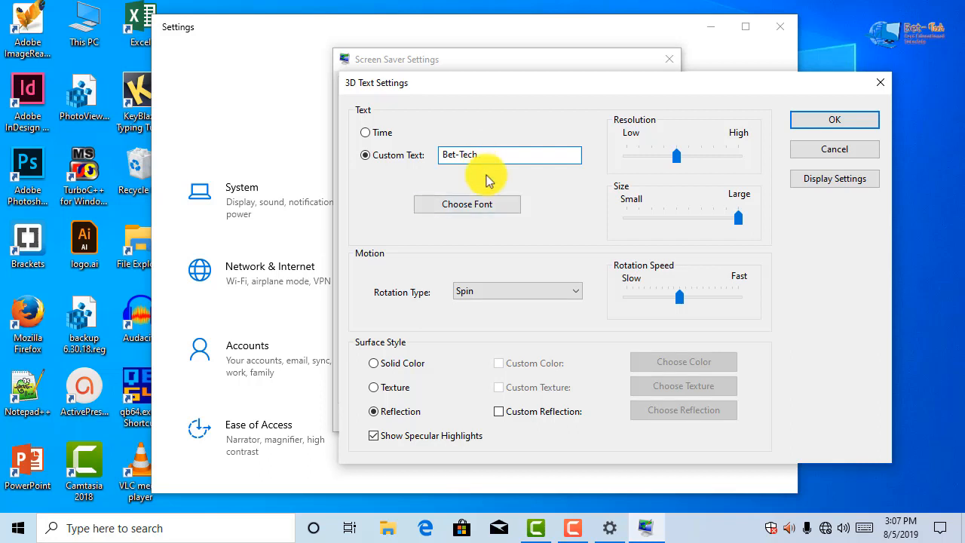
Set the 3D text's font to Times New Roman and its rotation type to See-saw.
{"action": "left_click", "coordinate": [492, 204]}
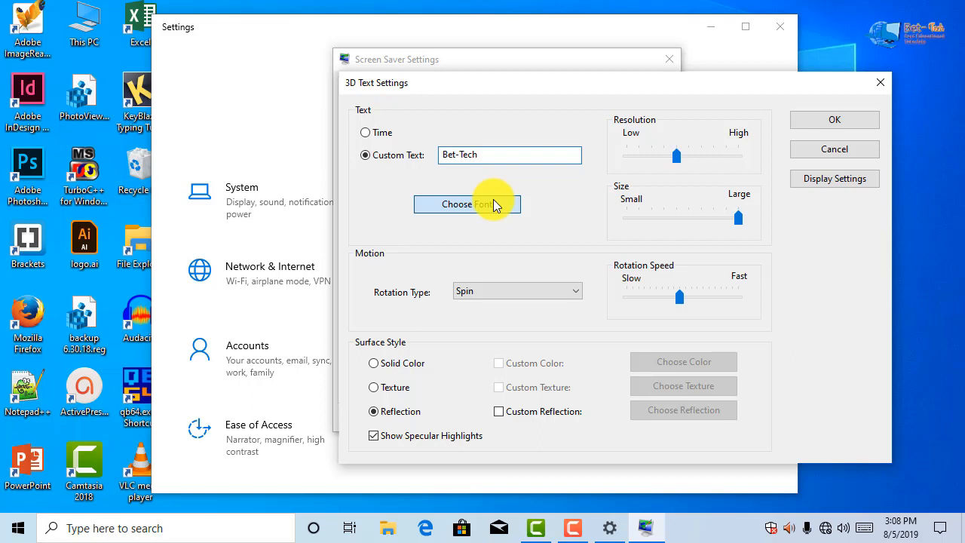
{"action": "left_click", "coordinate": [468, 204]}
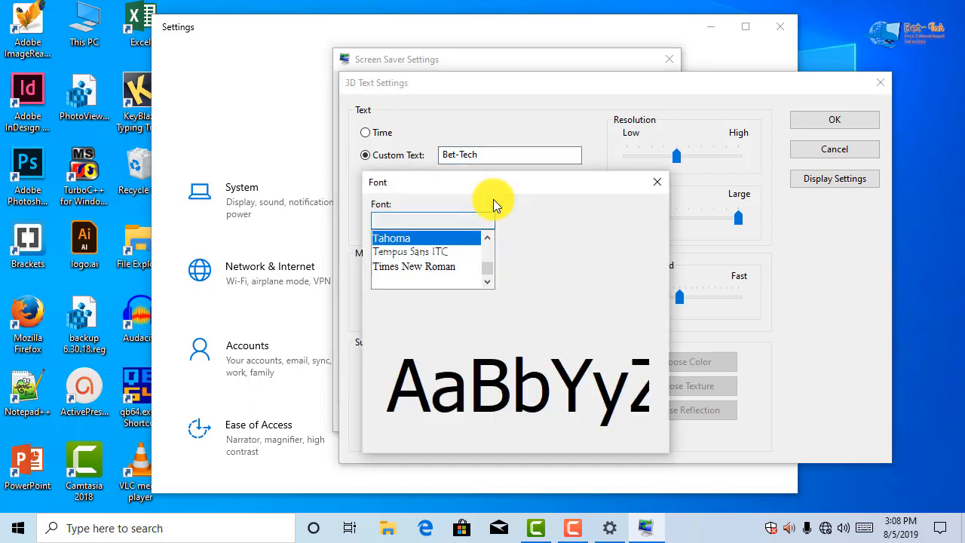
{"action": "left_click", "coordinate": [438, 266]}
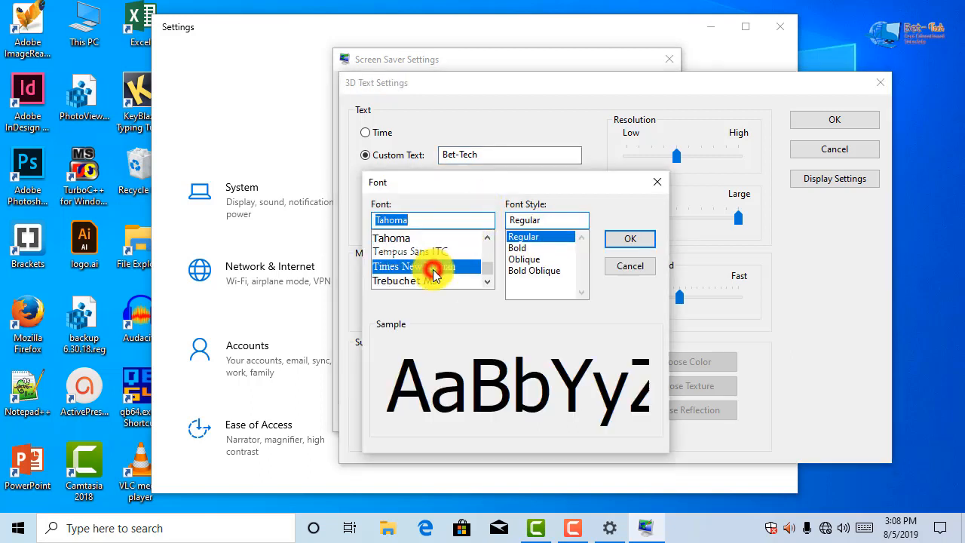
{"action": "left_click", "coordinate": [631, 239]}
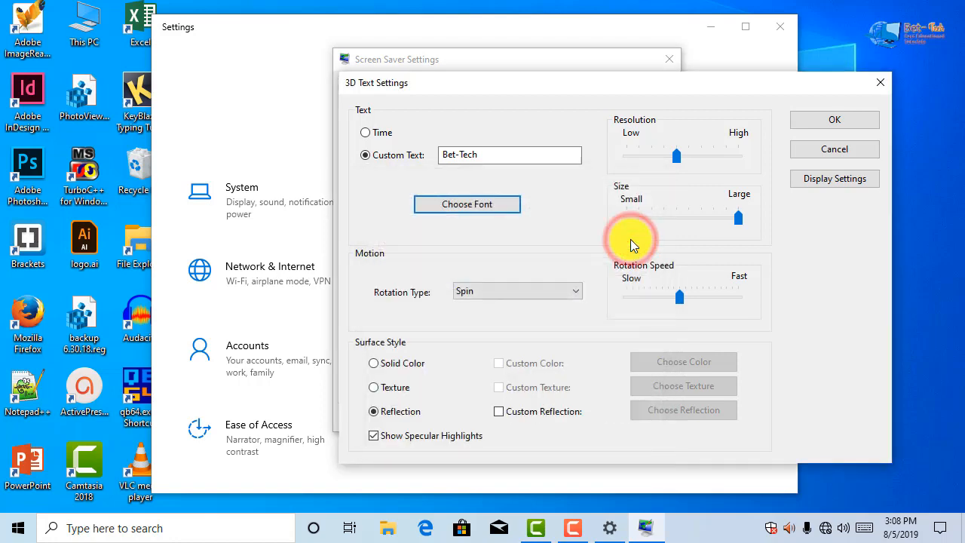
{"action": "left_click", "coordinate": [521, 295]}
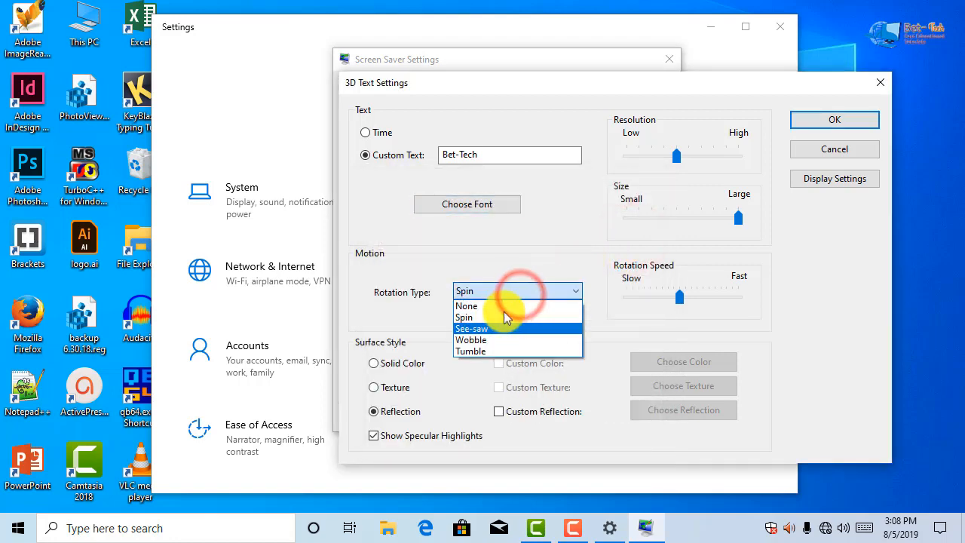
{"action": "left_click", "coordinate": [484, 330]}
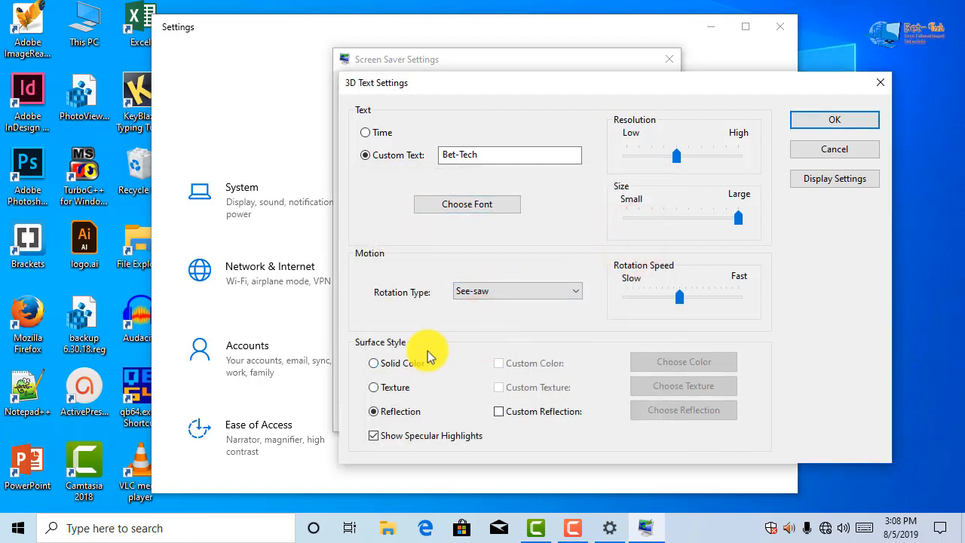
Give the 3D text a Solid Color surface style with bright yellow as the custom color.
{"action": "left_click", "coordinate": [401, 365]}
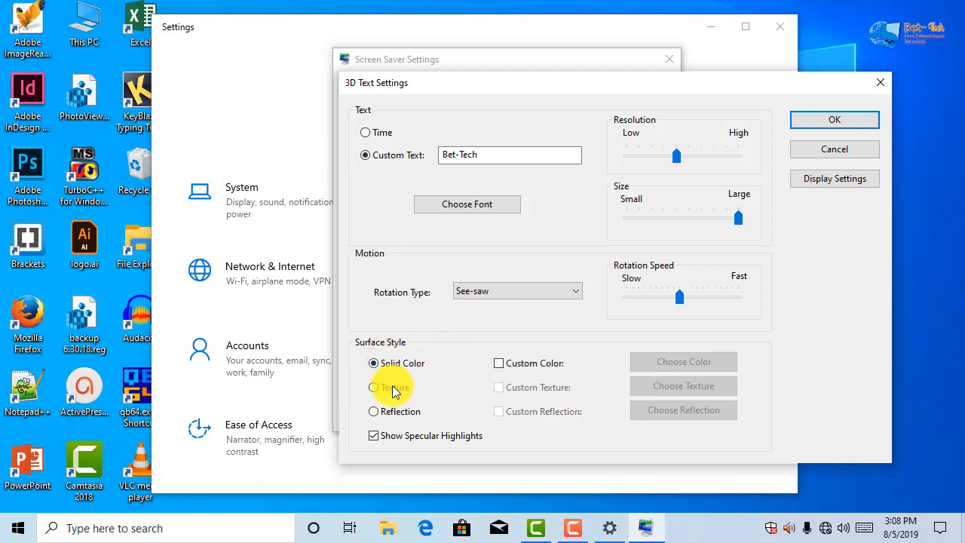
{"action": "left_click", "coordinate": [532, 364]}
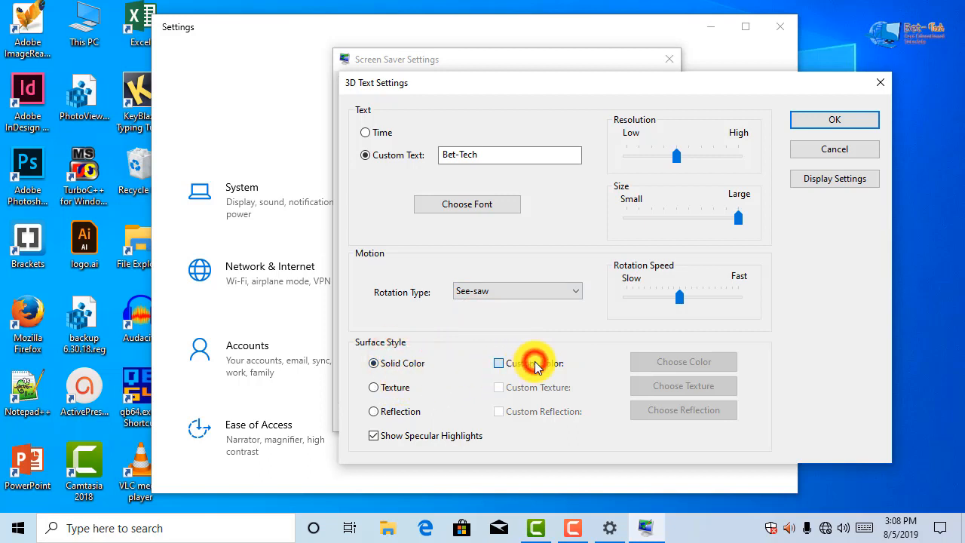
{"action": "left_click", "coordinate": [672, 362]}
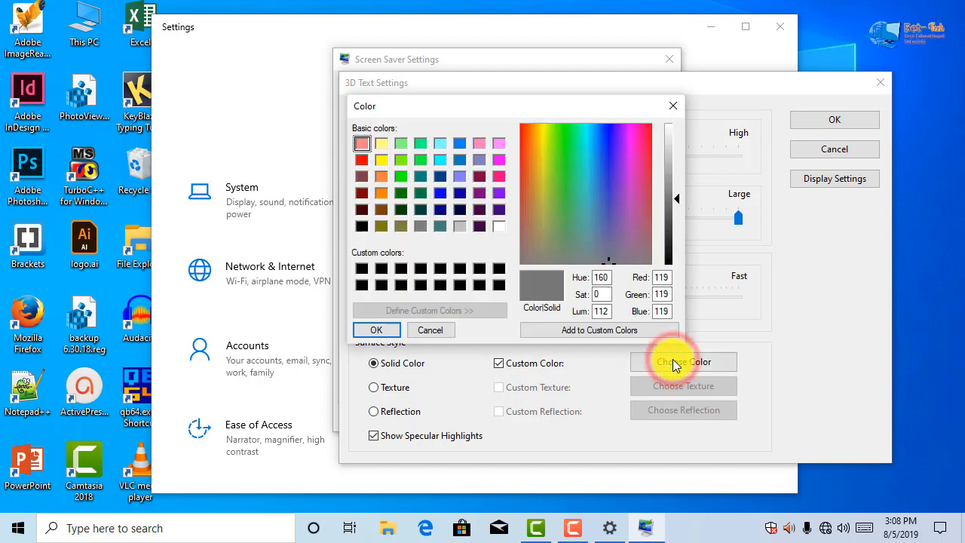
{"action": "left_click", "coordinate": [384, 158]}
{"action": "left_click", "coordinate": [384, 330]}
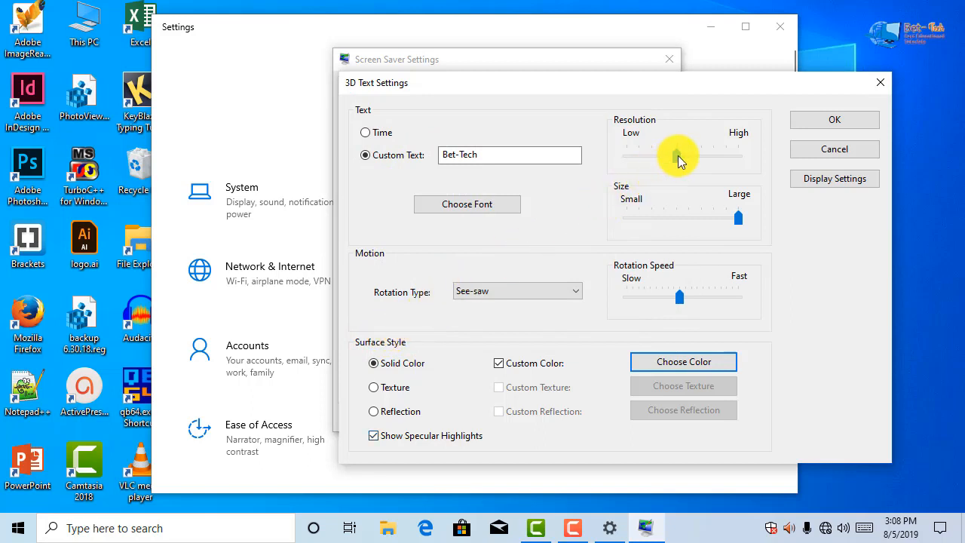
Raise the 3D text's resolution to the highest setting, increase its rotation speed to about three quarters, and confirm the settings.
{"action": "left_click_drag", "start_coordinate": [678, 156], "coordinate": [759, 156]}
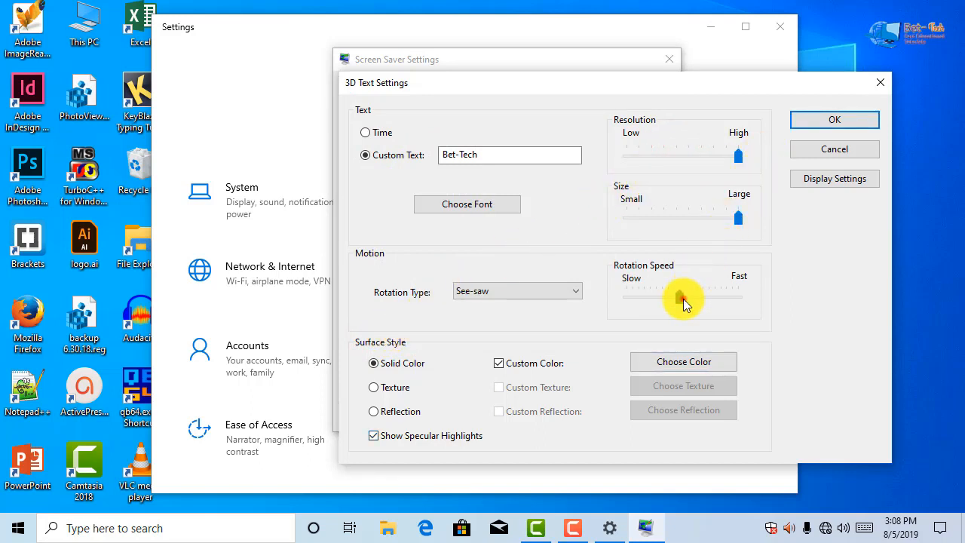
{"action": "left_click_drag", "start_coordinate": [712, 303], "coordinate": [711, 301]}
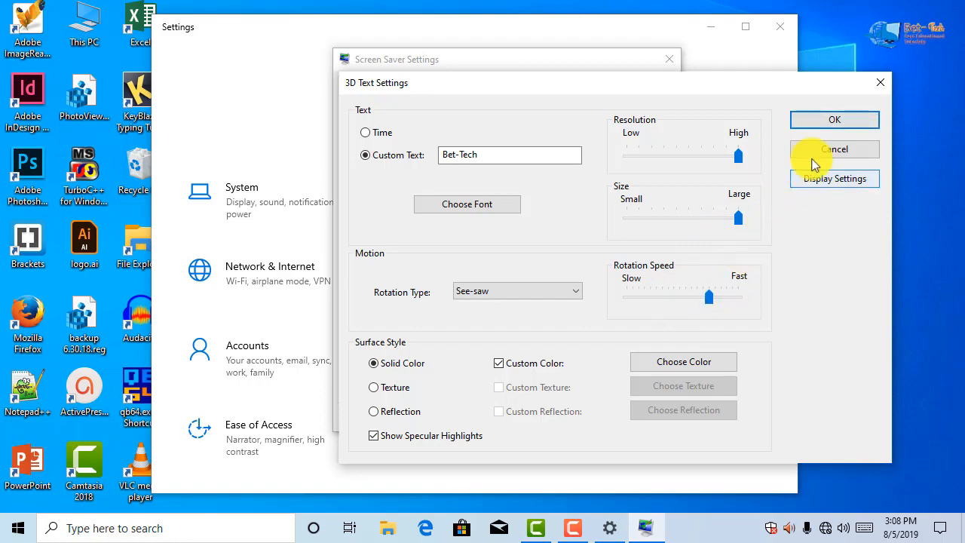
{"action": "left_click", "coordinate": [837, 121]}
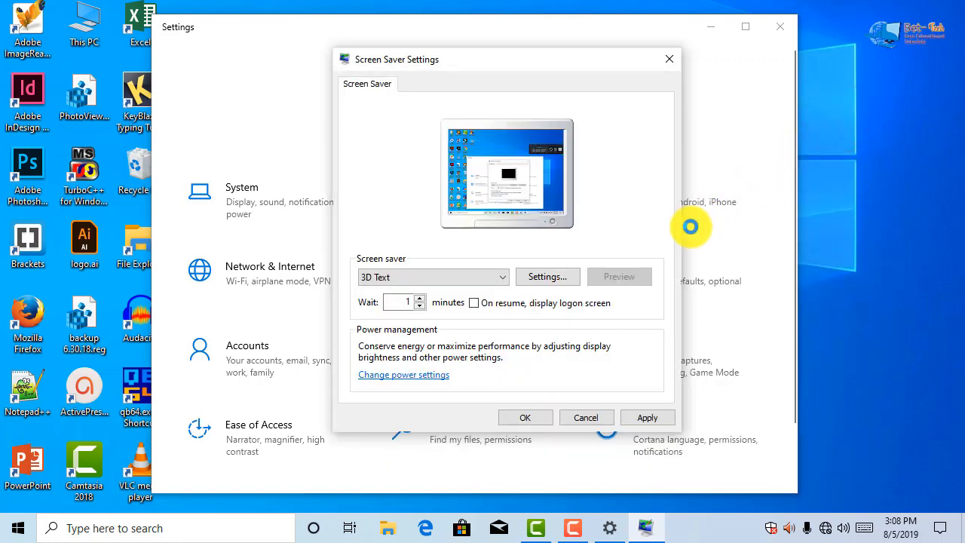
Preview the 3D Text screen saver, and switch the option to display the logon screen on resume on and off again.
{"action": "left_click", "coordinate": [621, 278]}
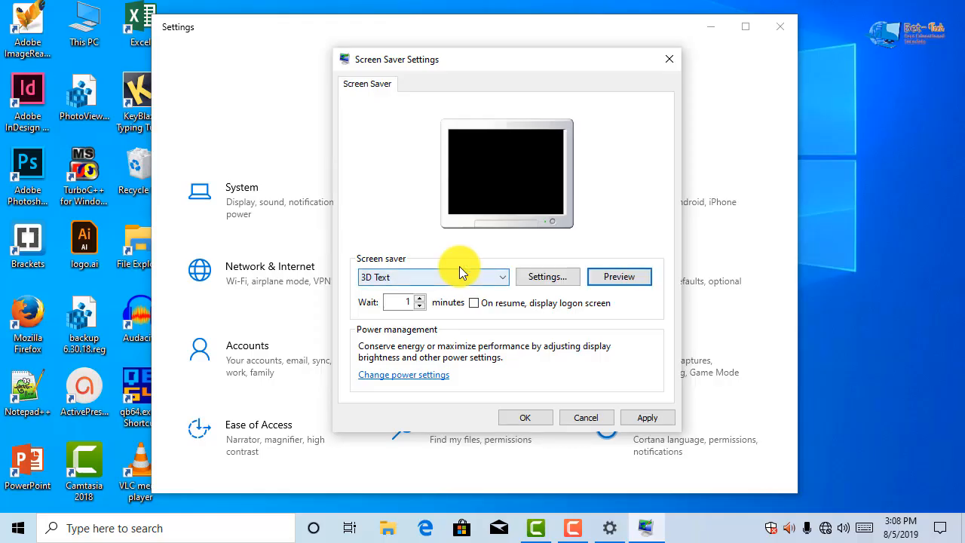
{"action": "left_click", "coordinate": [474, 303]}
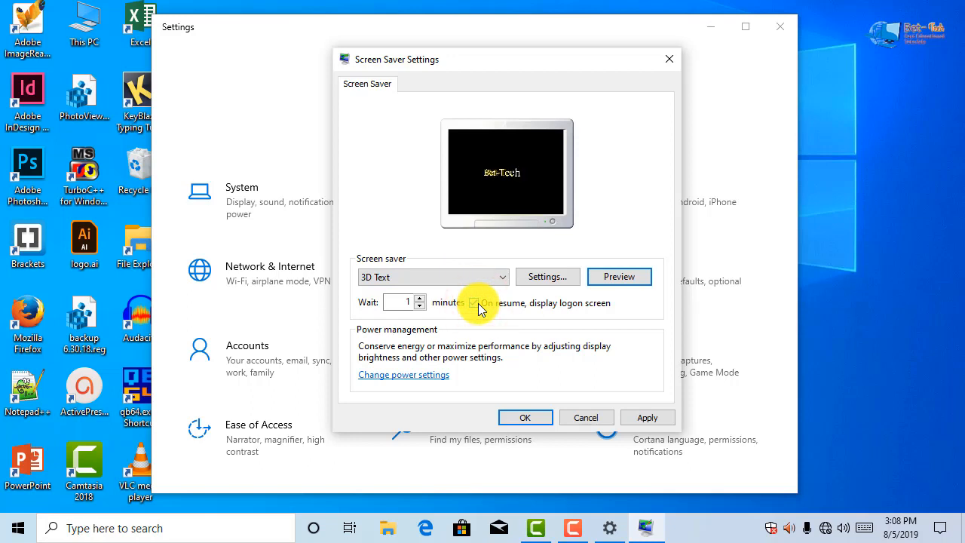
{"action": "left_click", "coordinate": [475, 304]}
Select the Blank screen saver and preview it full screen.
{"action": "left_click", "coordinate": [469, 276]}
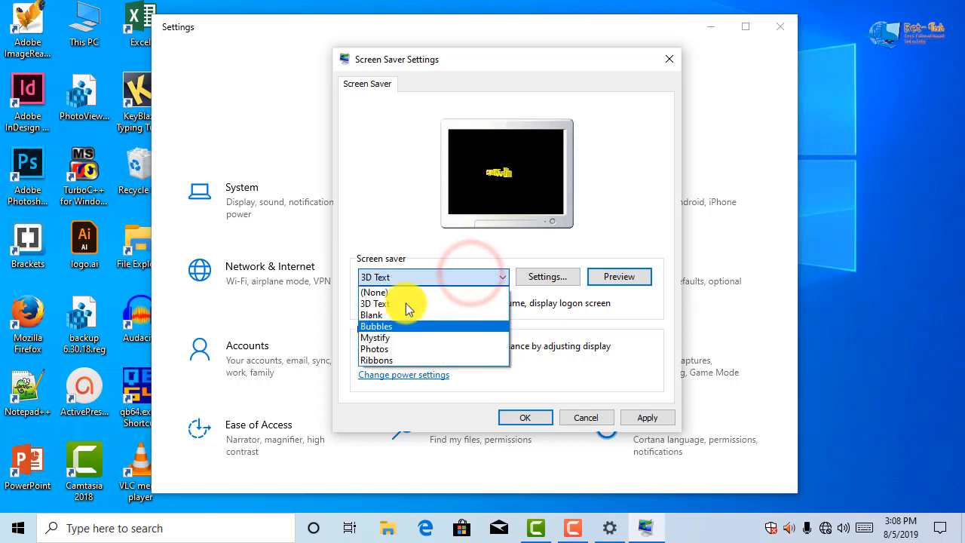
{"action": "left_click", "coordinate": [381, 315]}
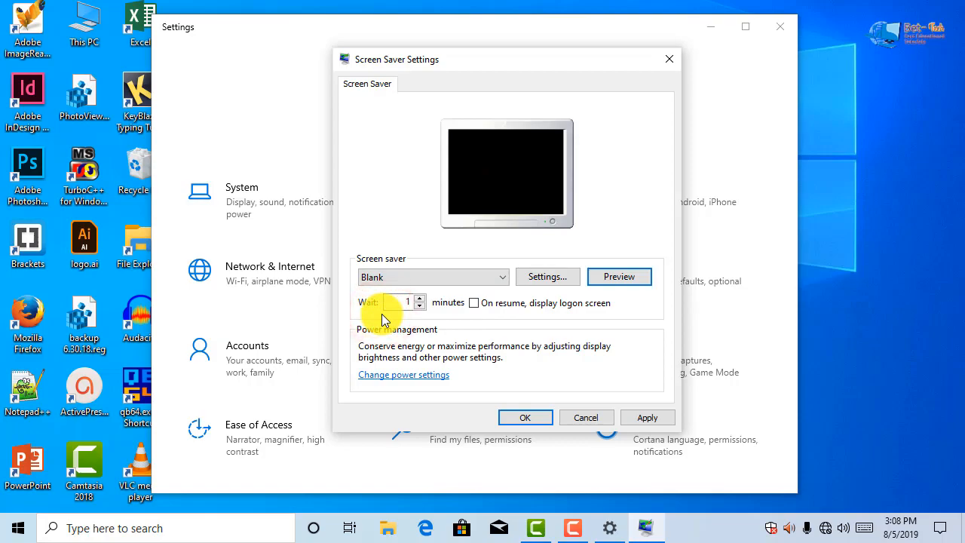
{"action": "left_click", "coordinate": [612, 280]}
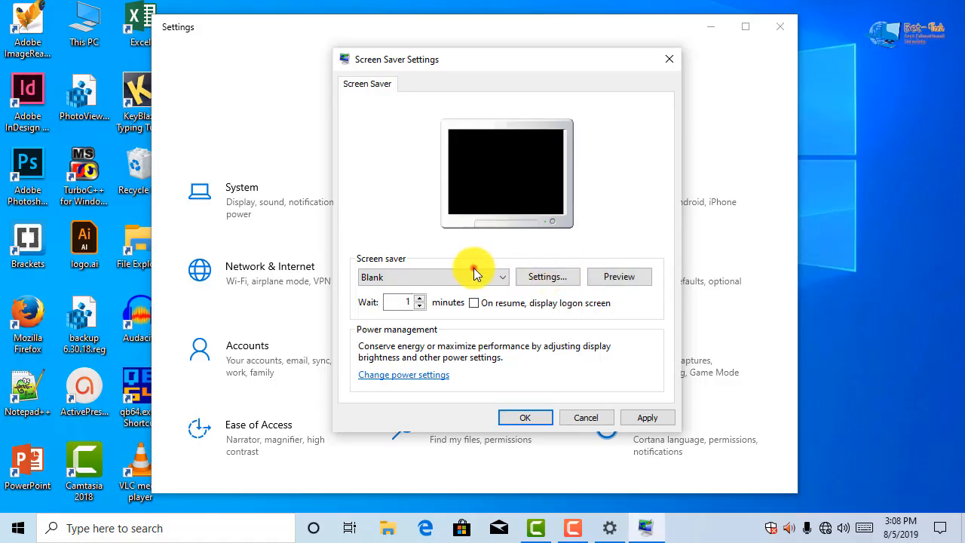
Switch the screen saver to Bubbles and run its full-screen preview.
{"action": "left_click", "coordinate": [474, 270]}
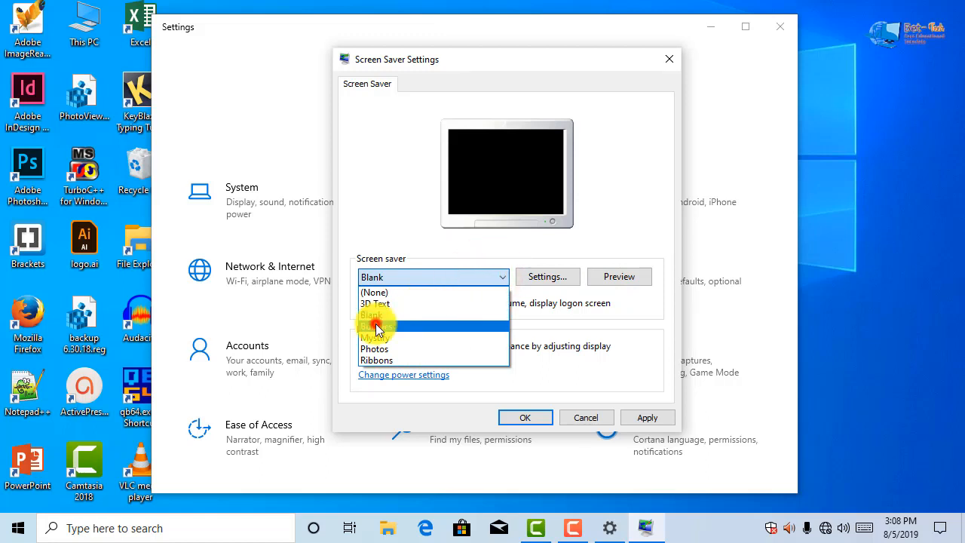
{"action": "left_click", "coordinate": [377, 330]}
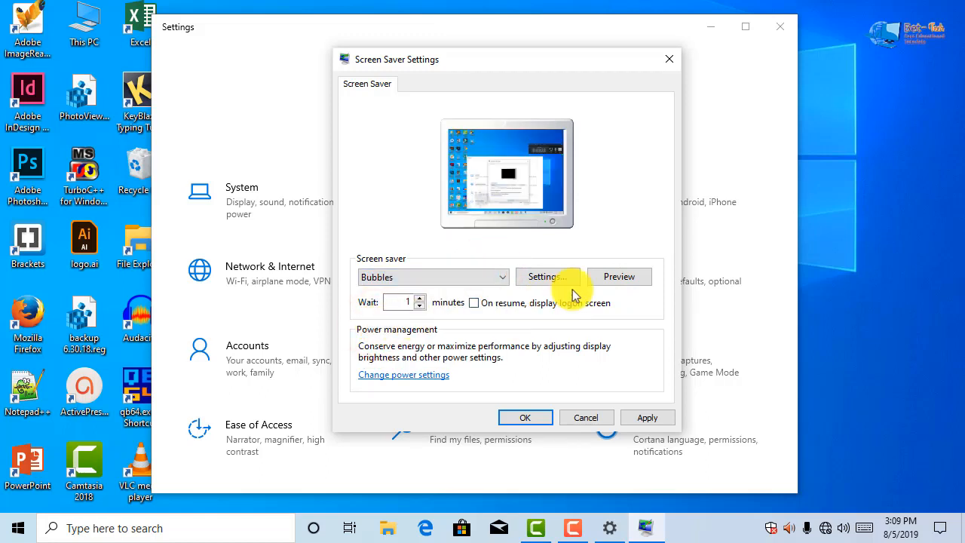
{"action": "left_click", "coordinate": [626, 277]}
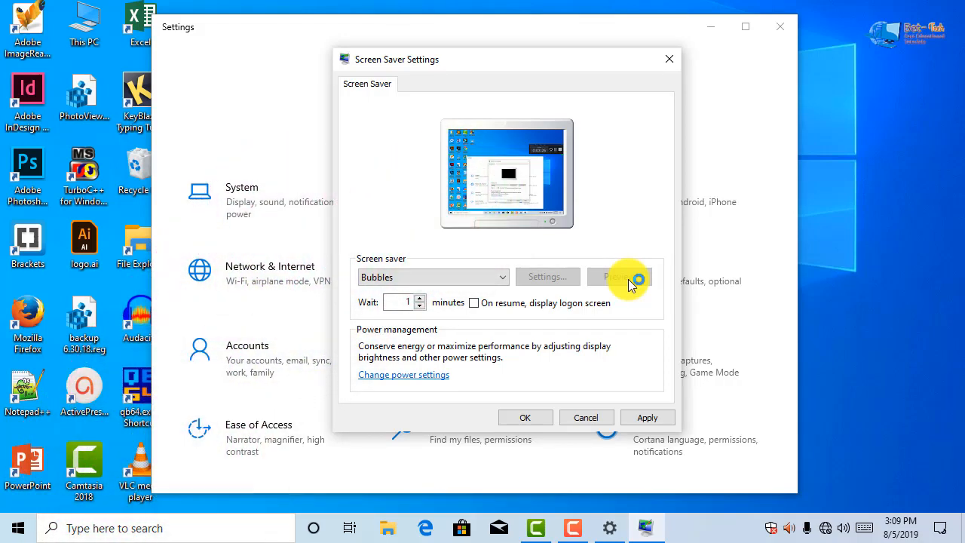
Change the screen saver to Mystify and preview it full screen.
{"action": "left_click", "coordinate": [470, 276]}
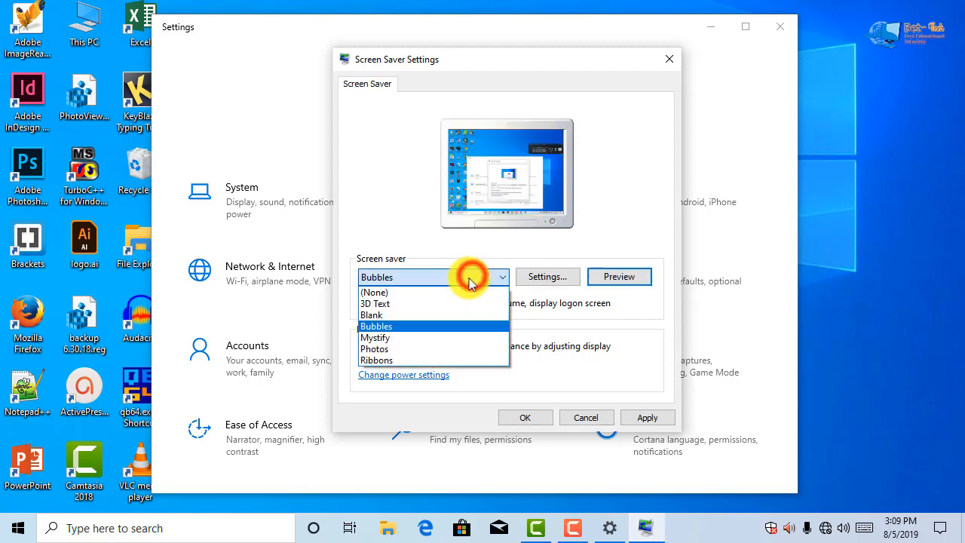
{"action": "left_click", "coordinate": [381, 336]}
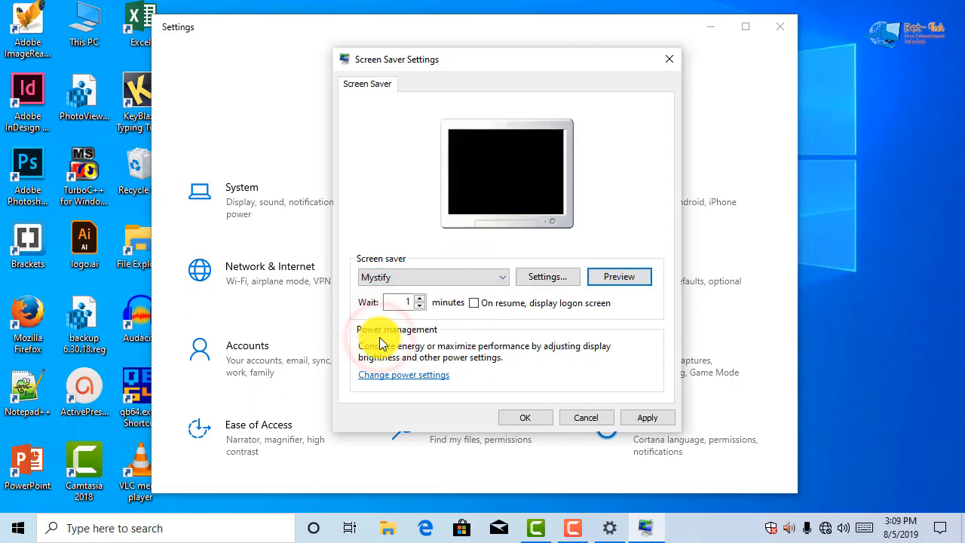
{"action": "left_click", "coordinate": [616, 279]}
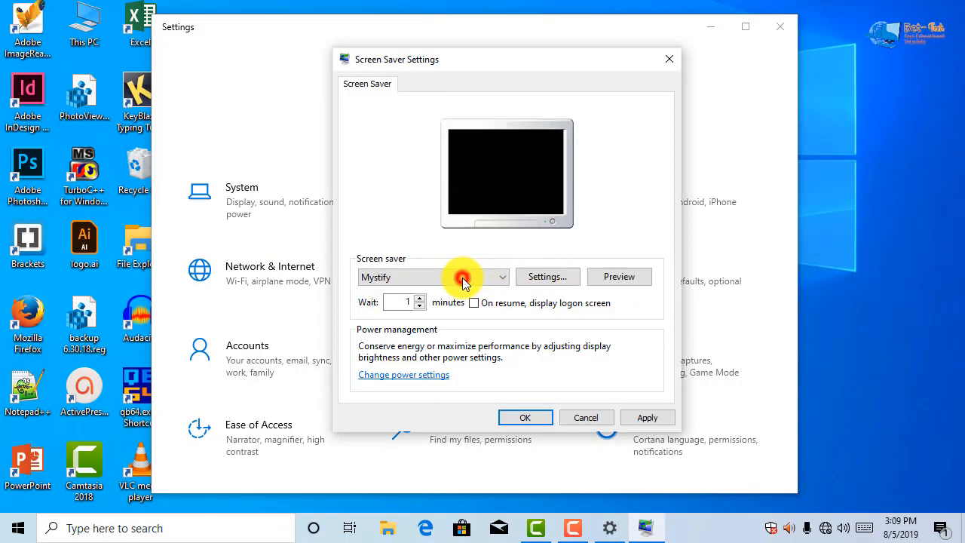
Select the Photos screen saver and examine its picture source and slide show speed options, leaving them without saving.
{"action": "left_click", "coordinate": [463, 277]}
{"action": "left_click", "coordinate": [383, 349]}
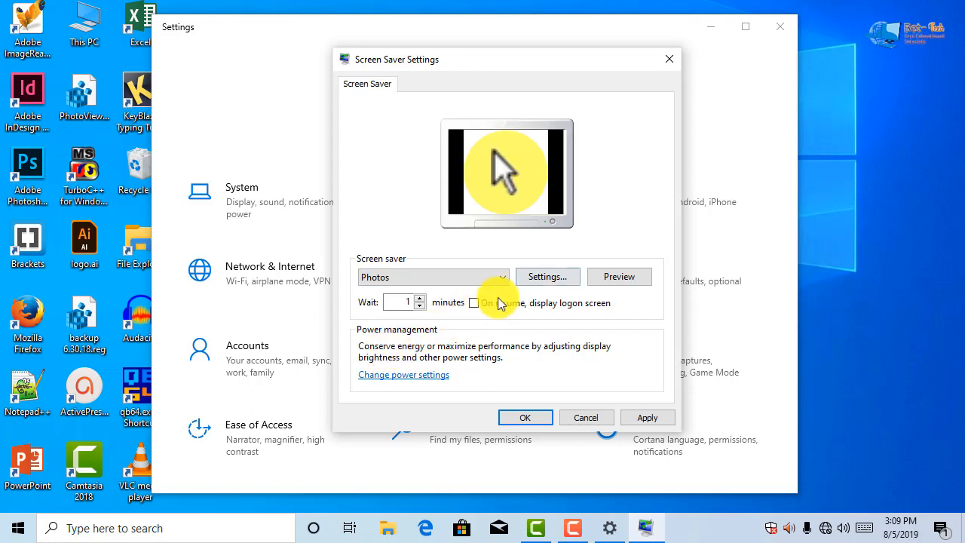
{"action": "left_click", "coordinate": [539, 277]}
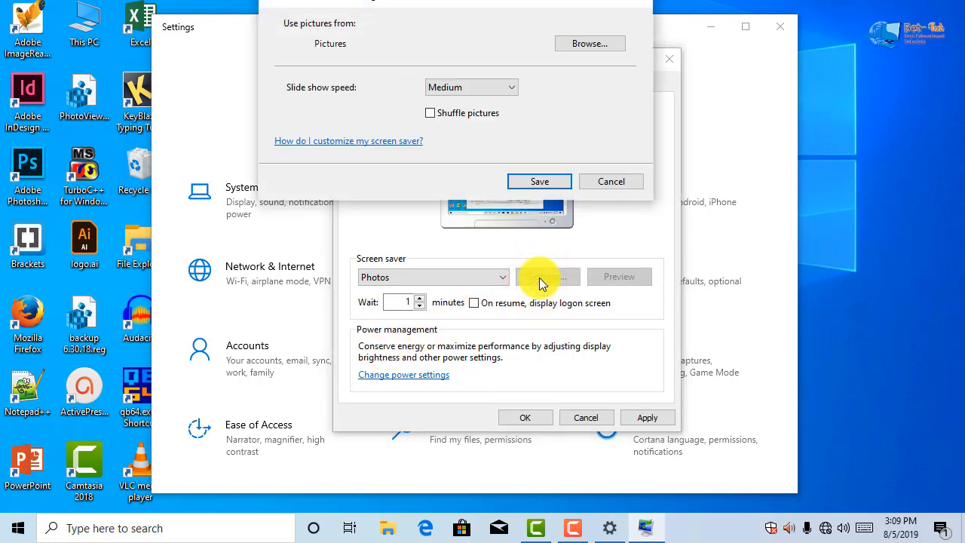
{"action": "left_click_drag", "start_coordinate": [383, 6], "coordinate": [432, 68]}
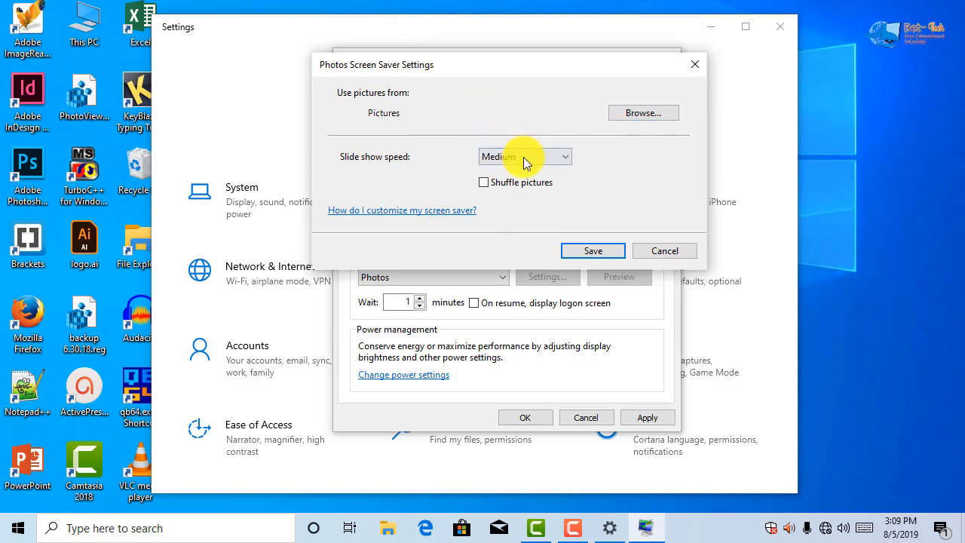
{"action": "left_click", "coordinate": [491, 157]}
{"action": "left_click", "coordinate": [611, 181]}
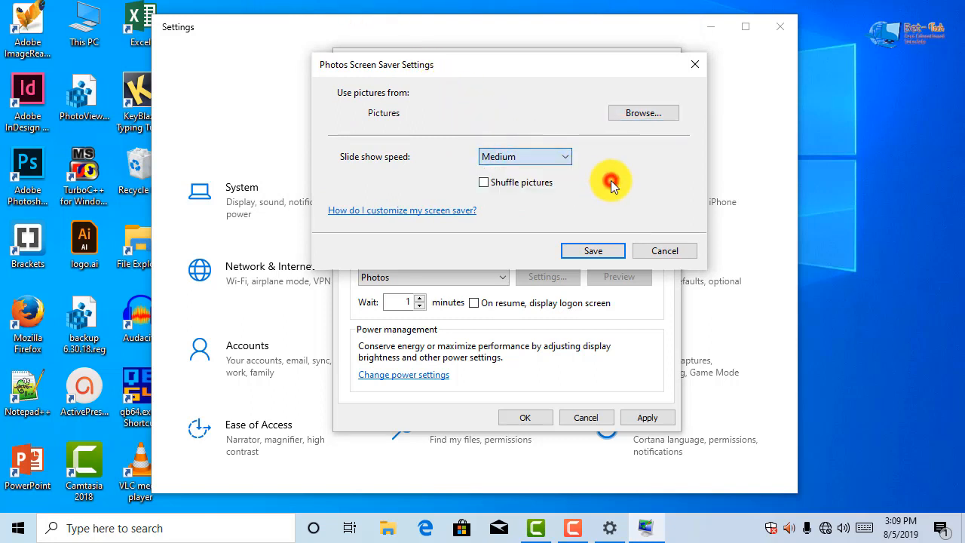
{"action": "left_click", "coordinate": [655, 250]}
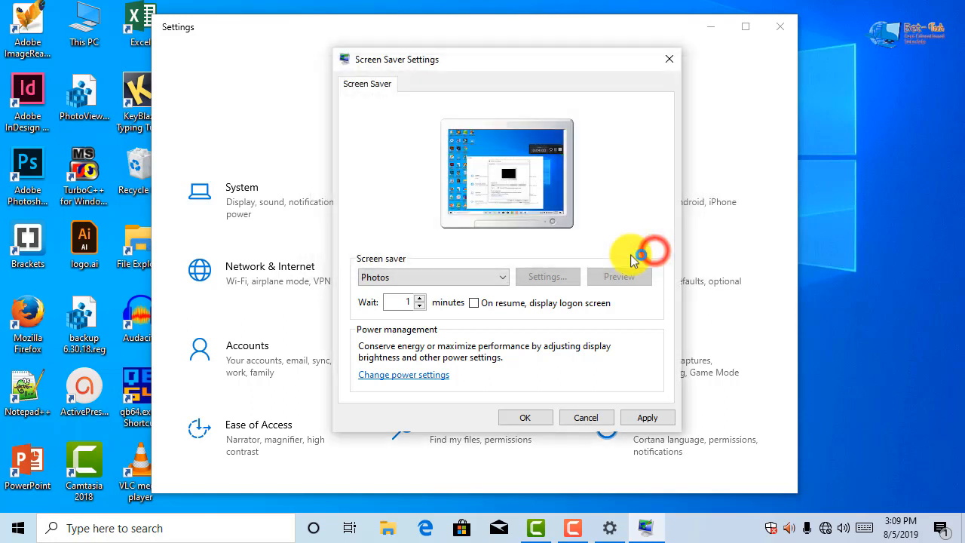
Switch the screen saver to Ribbons, check whether it has its own options, and preview it full screen.
{"action": "left_click", "coordinate": [491, 279]}
{"action": "left_click", "coordinate": [435, 360]}
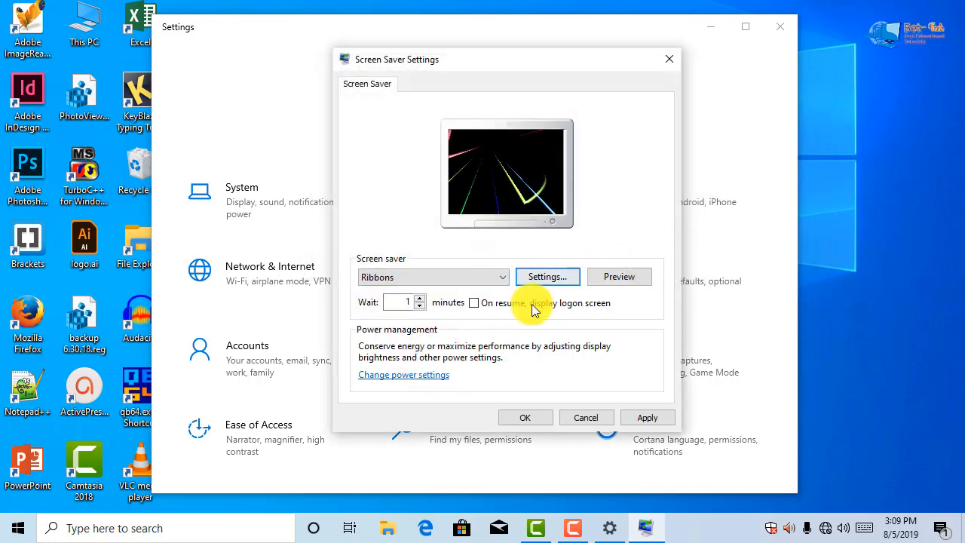
{"action": "left_click", "coordinate": [573, 278]}
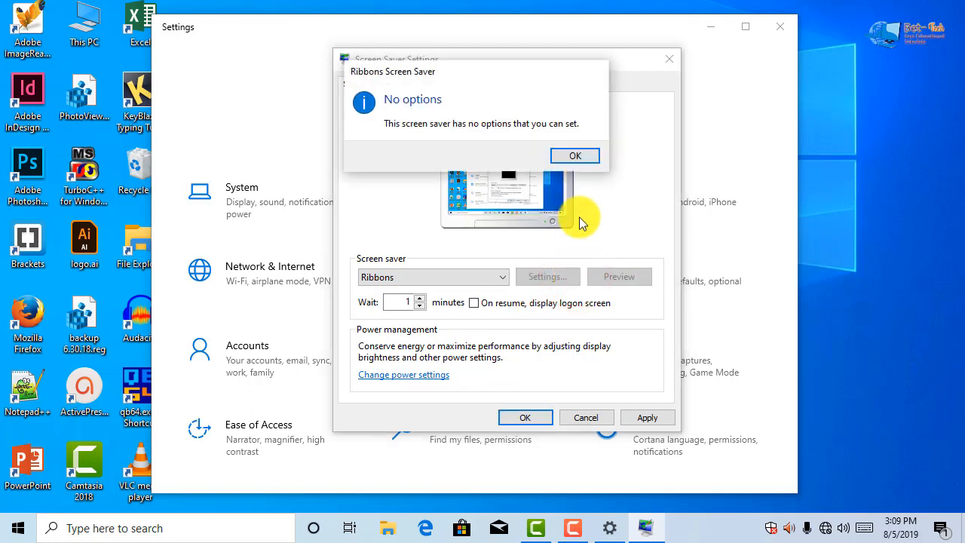
{"action": "left_click", "coordinate": [577, 156]}
{"action": "left_click", "coordinate": [628, 278]}
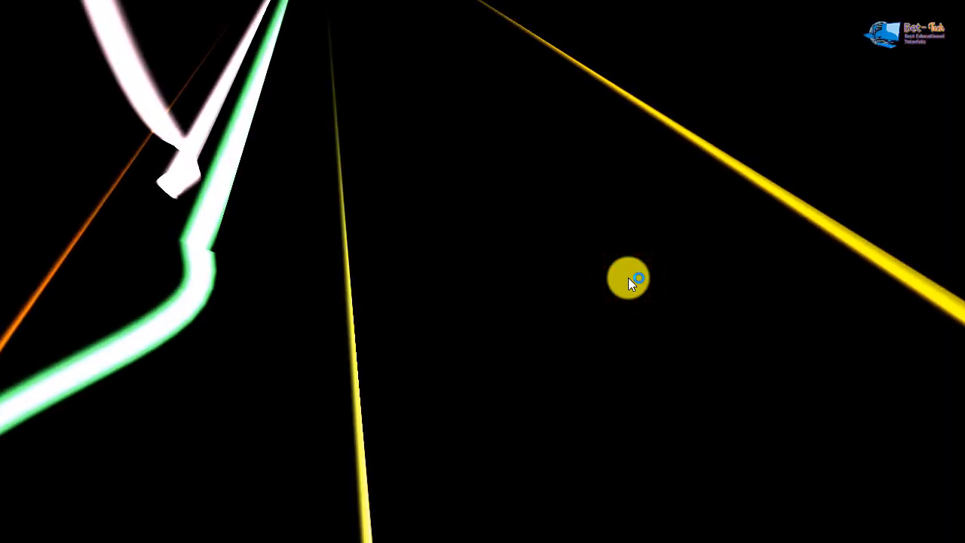
{"action": "left_click", "coordinate": [628, 277]}
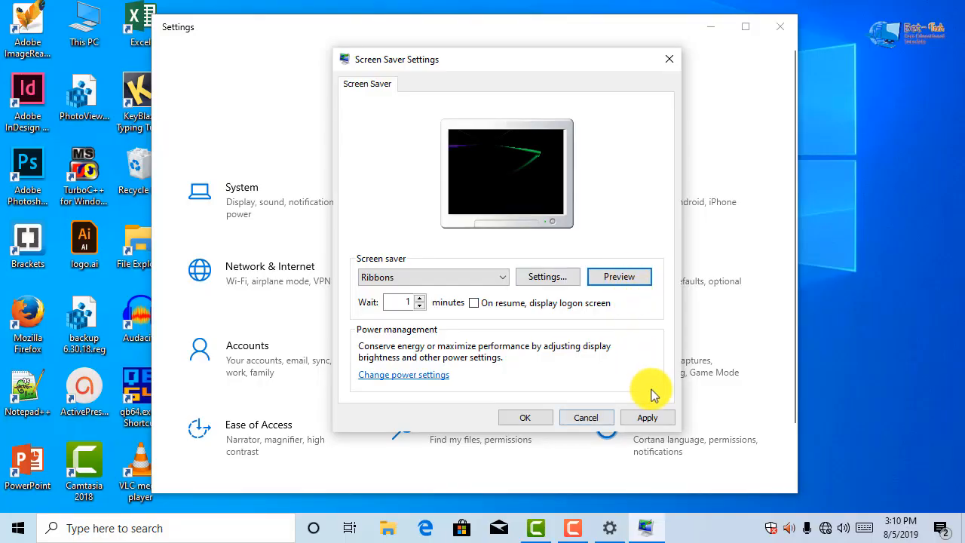
Apply the Ribbons screen saver, confirm the screen saver settings, and close Windows Settings.
{"action": "left_click", "coordinate": [655, 418]}
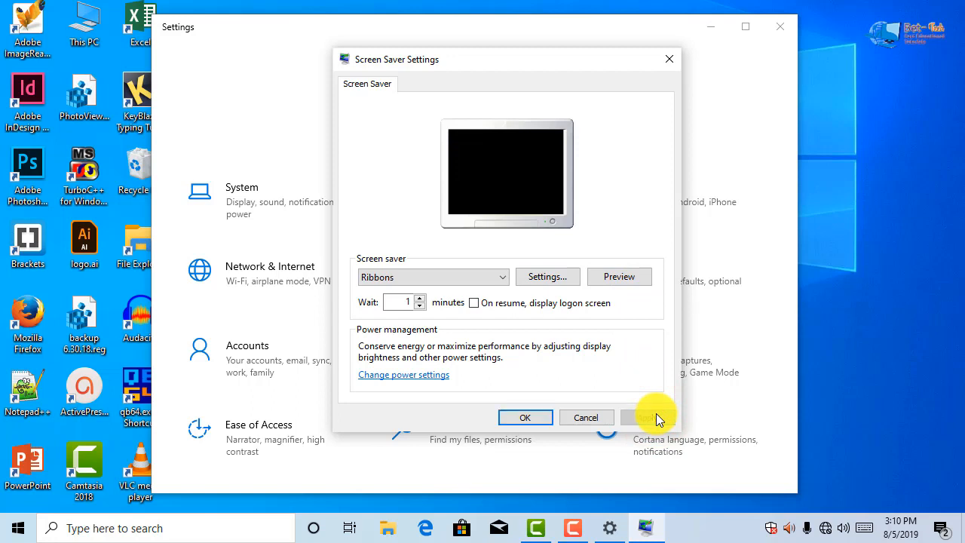
{"action": "left_click", "coordinate": [526, 417]}
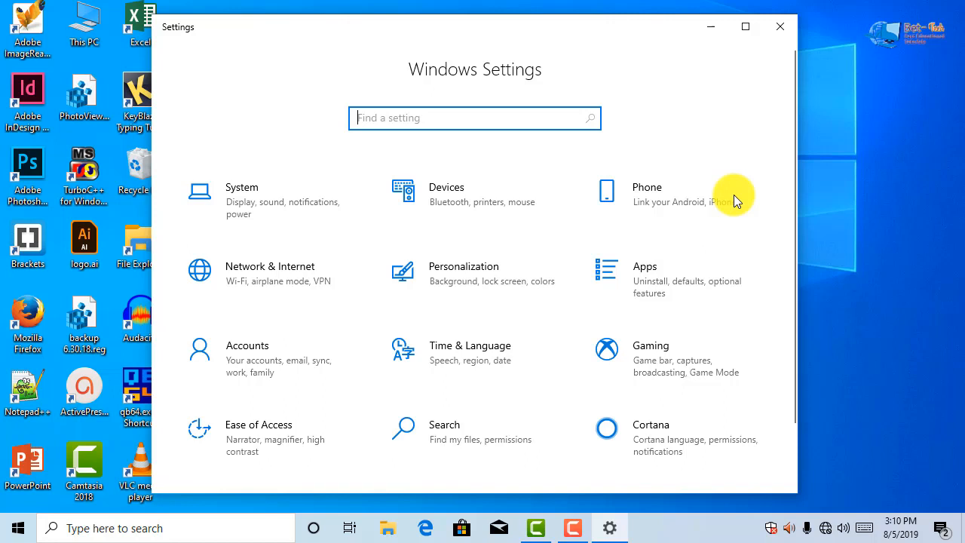
{"action": "left_click", "coordinate": [780, 27]}
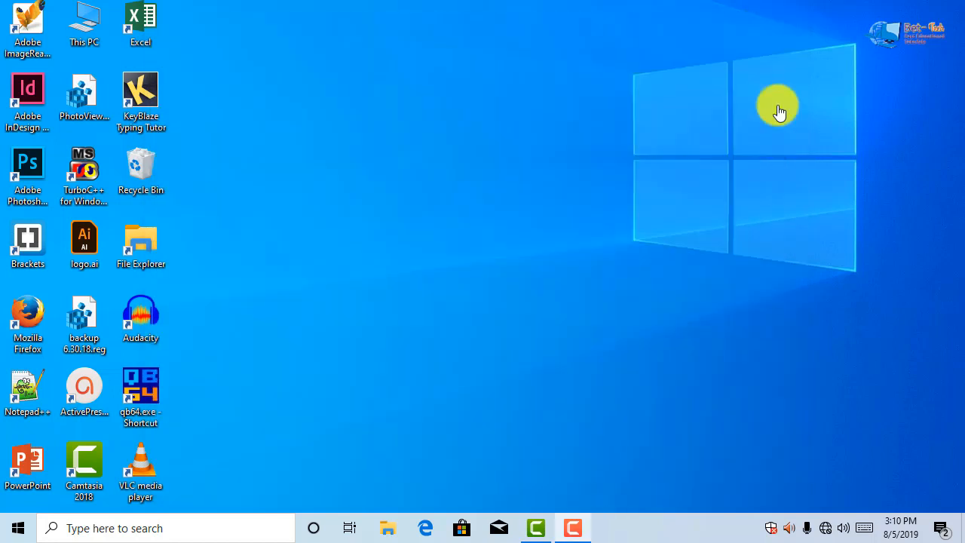